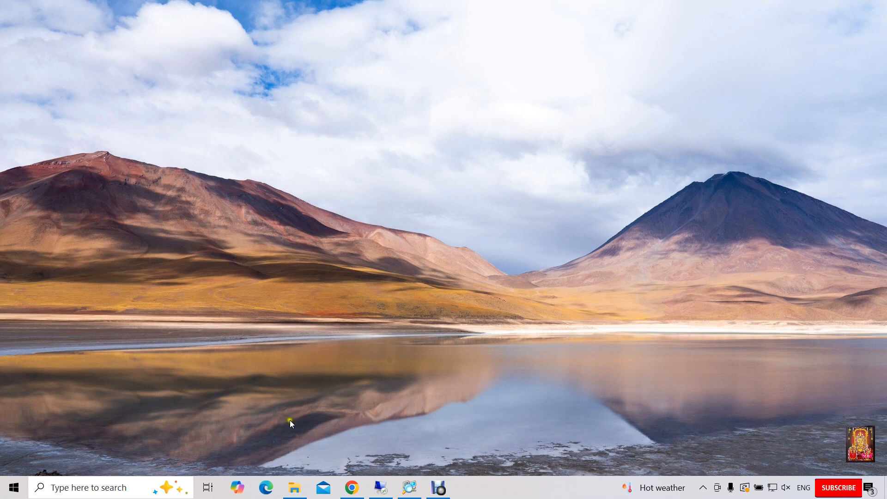
Step: Open Edge, go to google.com and search for 'download ubuntu'
left_click(266, 487)
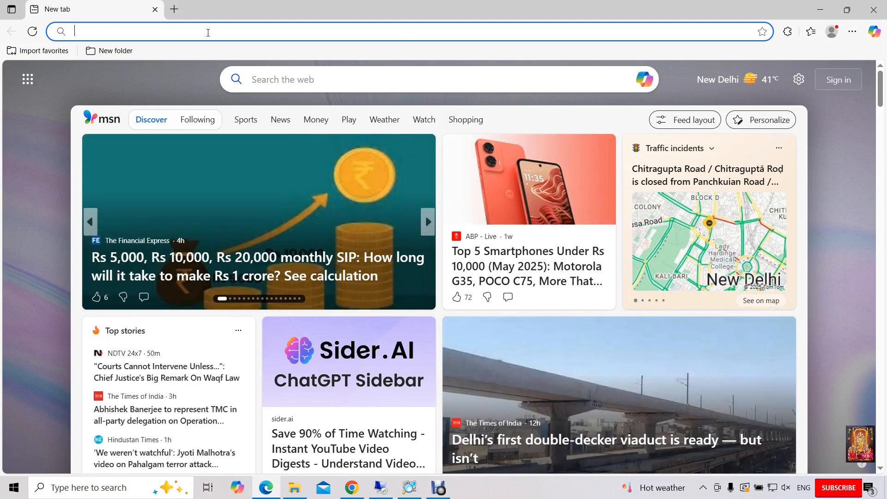
type("google.com")
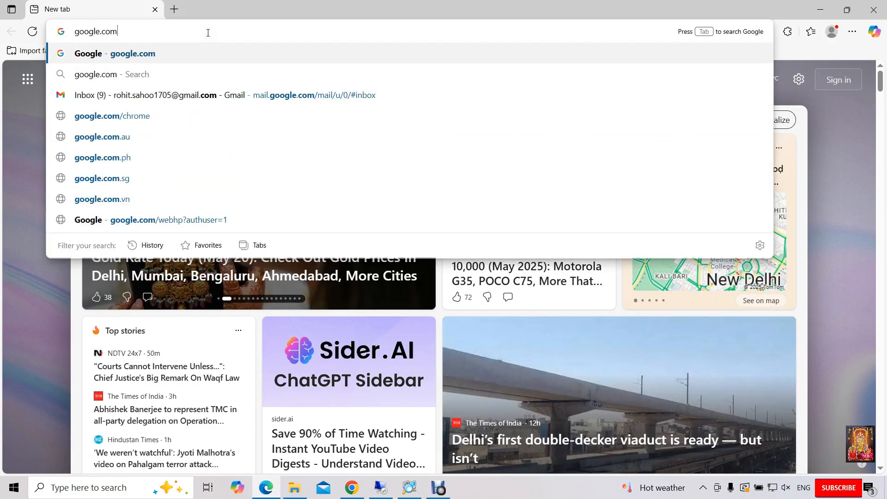
key("Return")
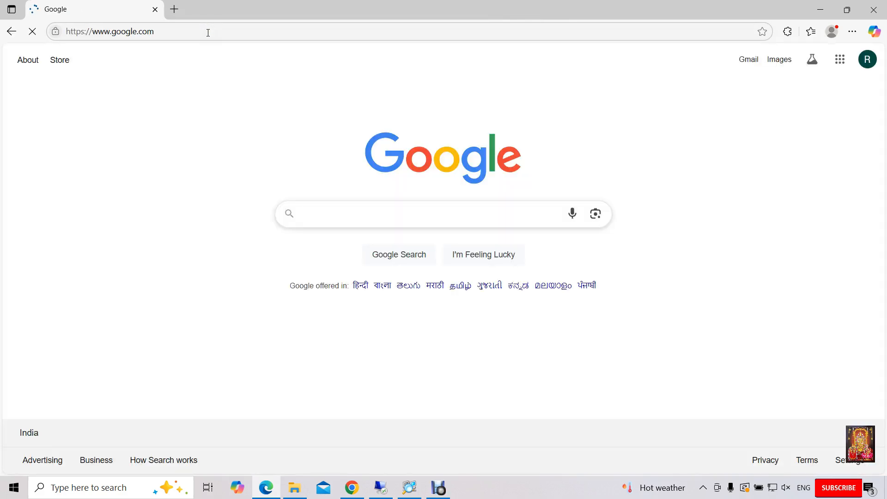
left_click(322, 217)
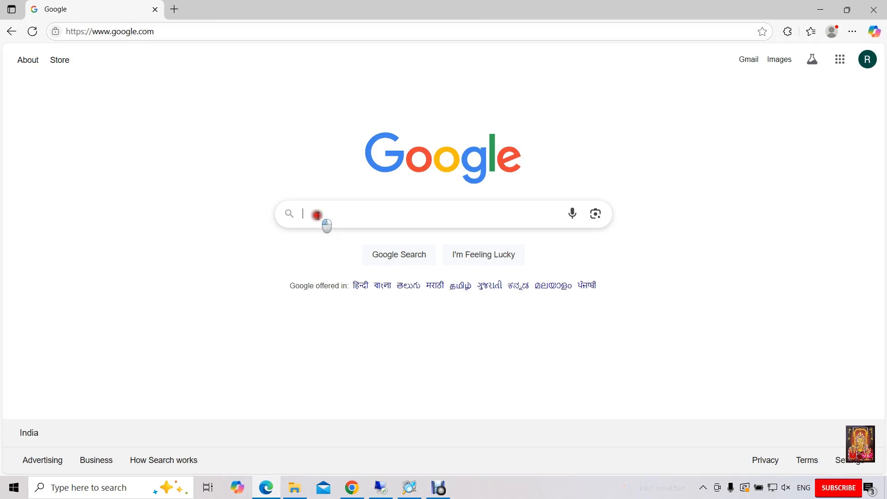
type("download ")
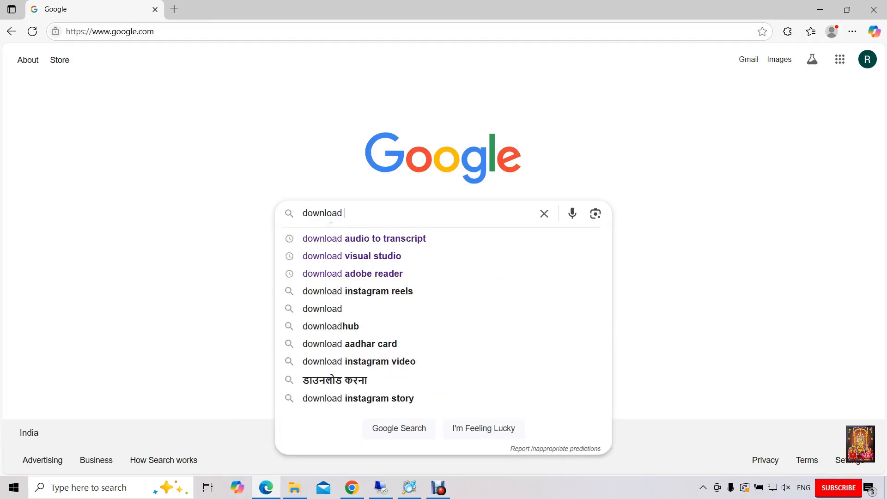
type("ubuntu")
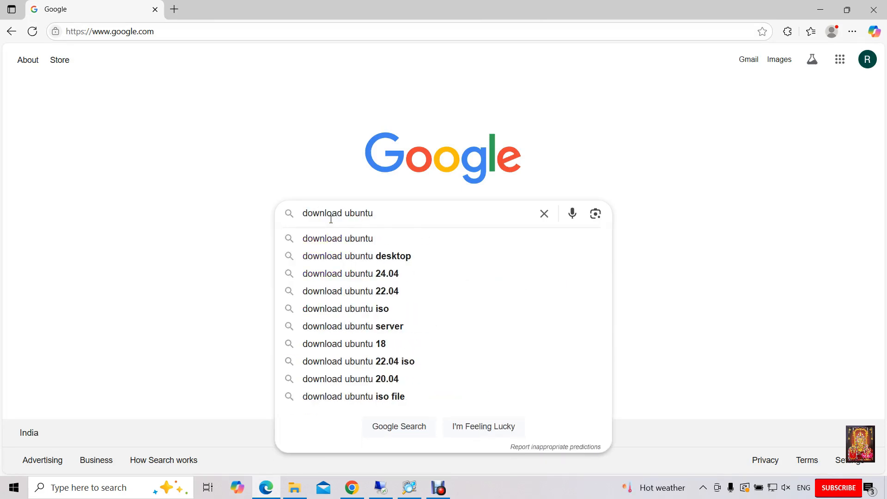
key("Return")
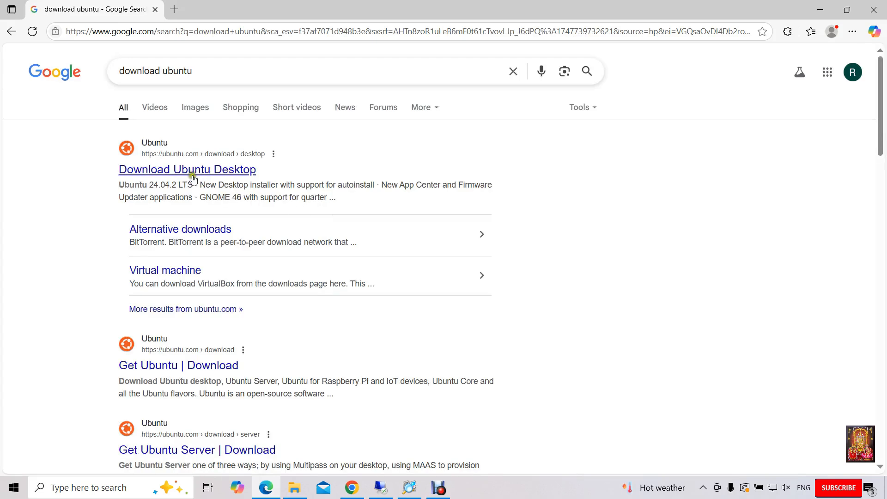
Step: Download the Ubuntu 25.04 amd64 desktop ISO from ubuntu.com, accepting cookies, then close Edge
left_click(226, 172)
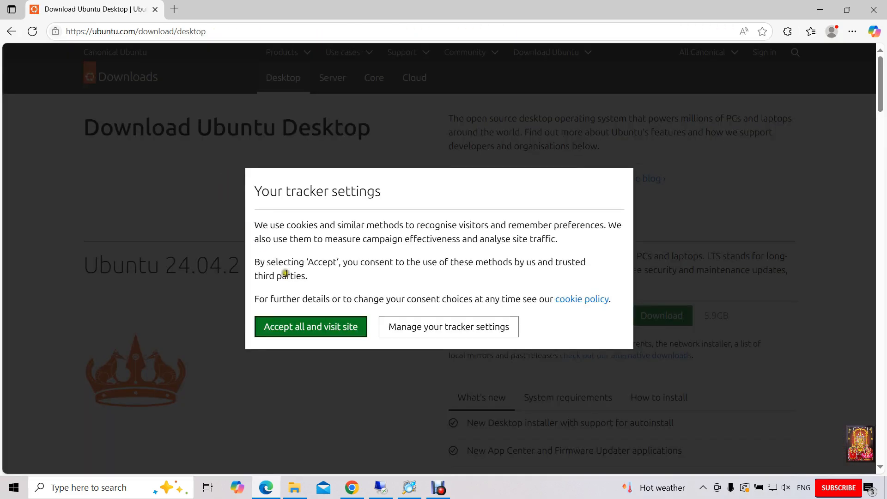
left_click(329, 332)
scroll(300, 328, "down", 5)
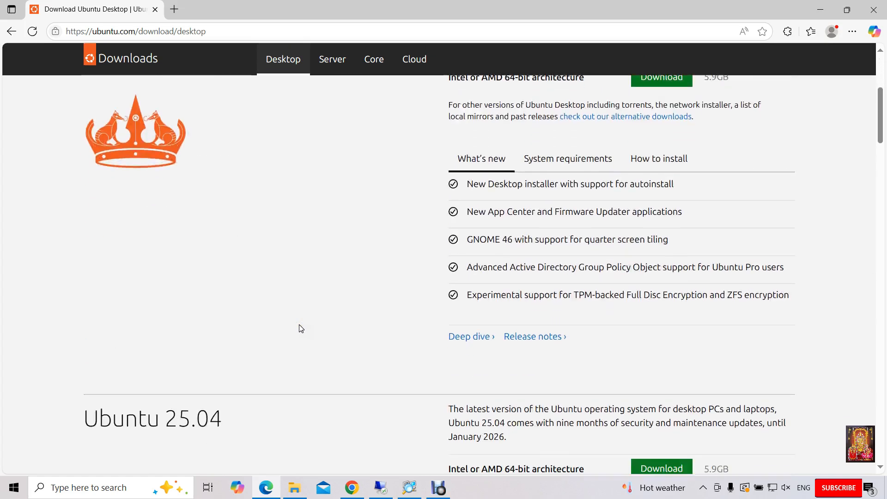
scroll(301, 328, "down", 6)
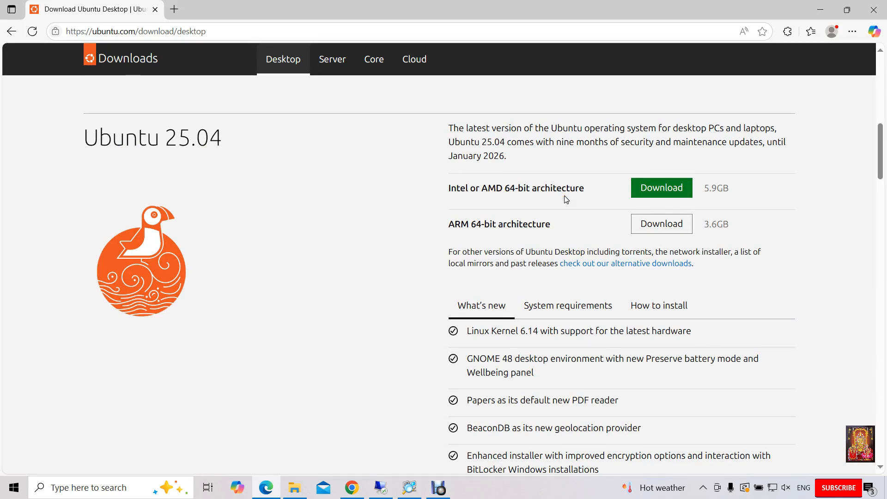
left_click(658, 193)
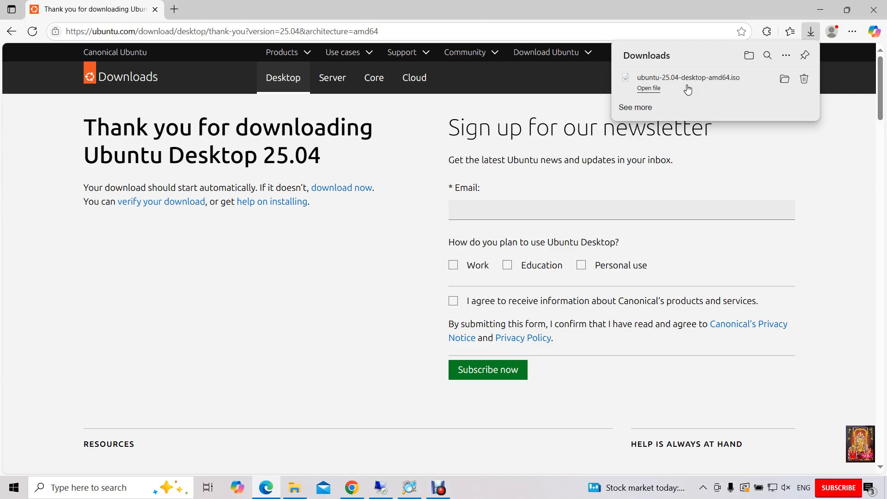
left_click(873, 10)
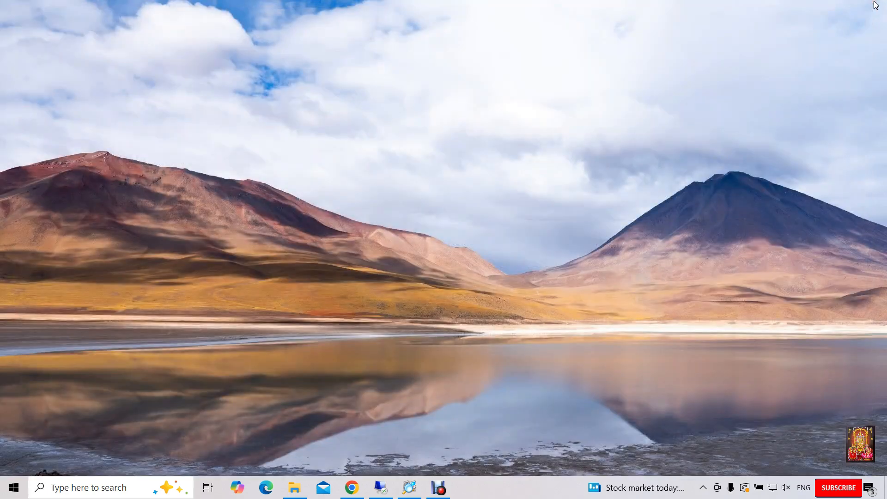
Step: Confirm the Ubuntu ISO is in File Explorer's Downloads, then launch VMware Workstation Pro
left_click(293, 494)
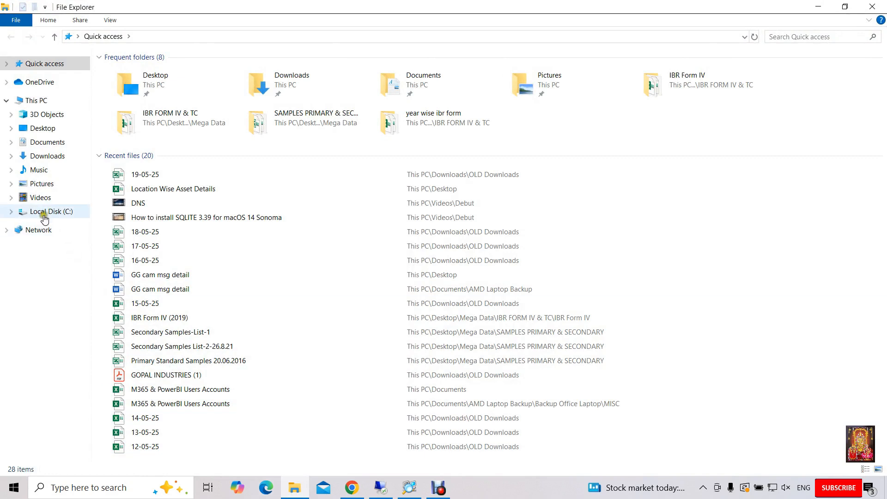
left_click(42, 157)
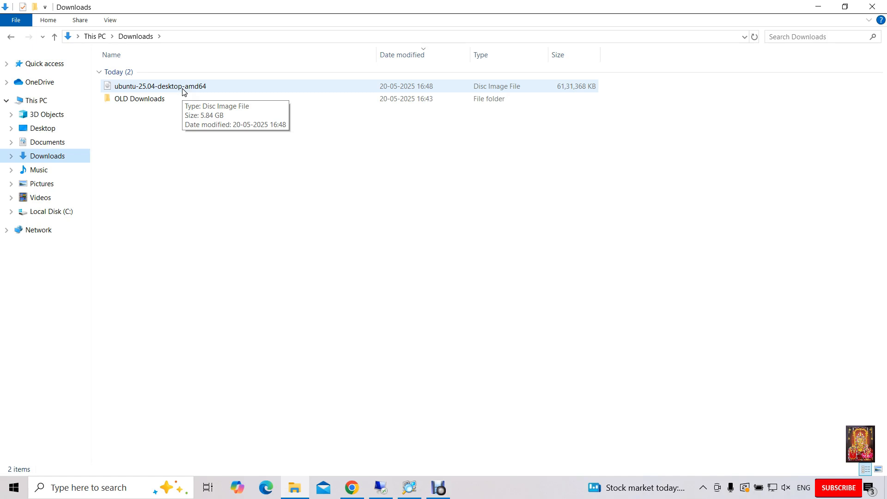
left_click(74, 489)
type("vmware")
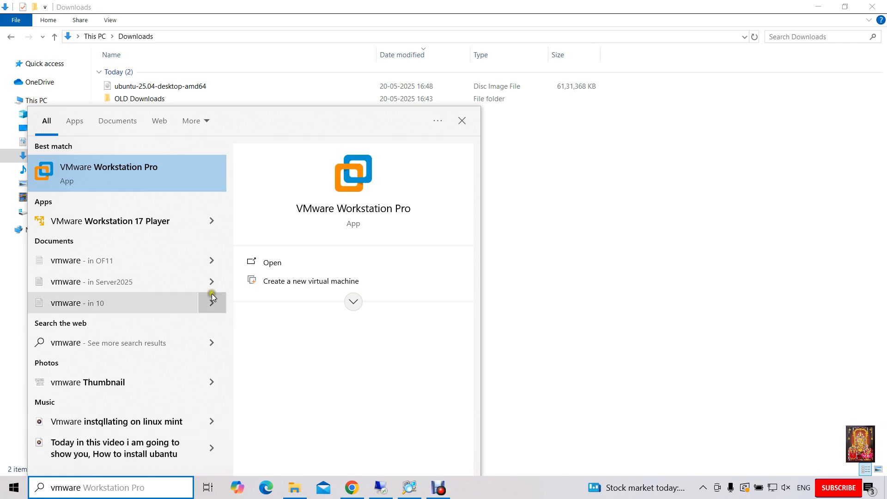
left_click(272, 263)
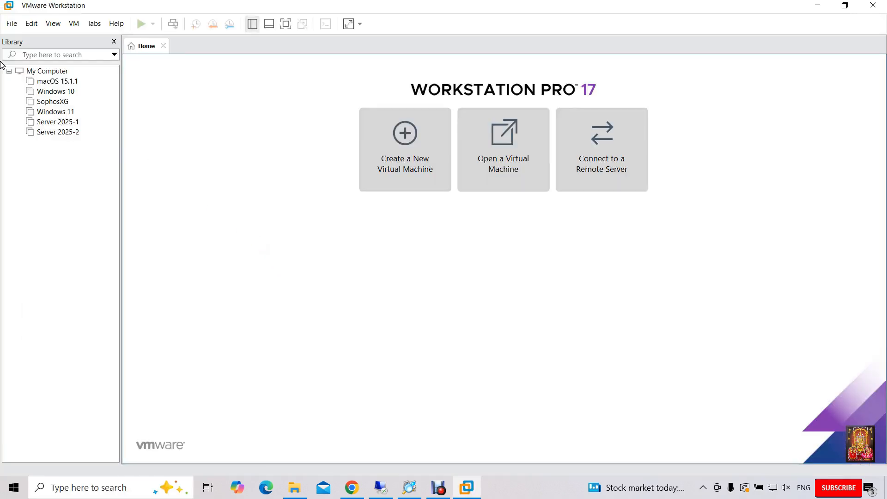
Step: Create a typical new VM, installing the OS later, with Linux Ubuntu 64-bit as guest
left_click(12, 23)
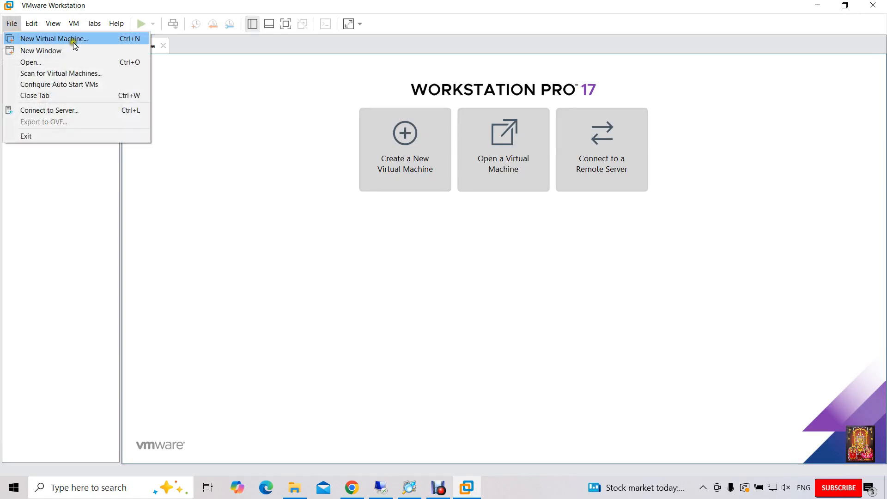
left_click(85, 40)
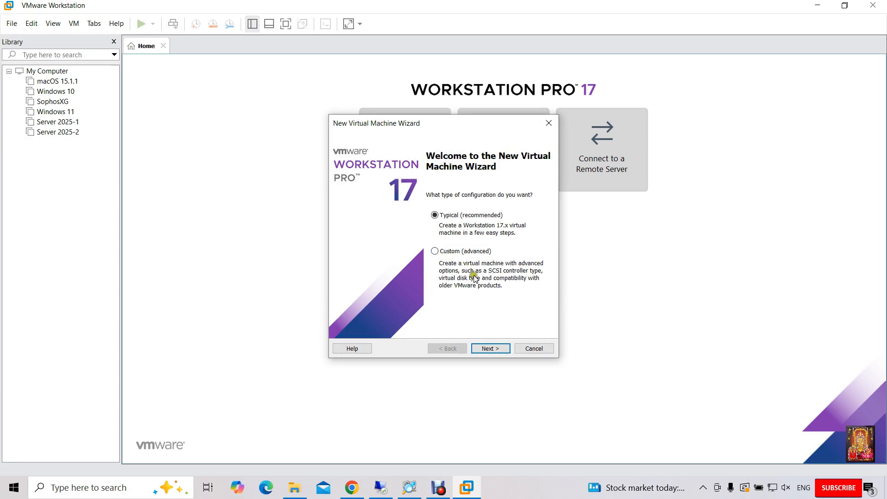
left_click(497, 350)
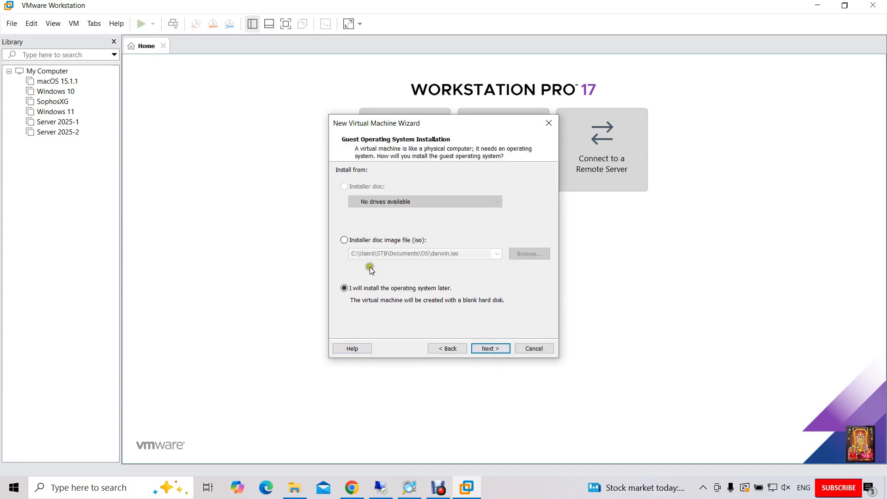
left_click(499, 350)
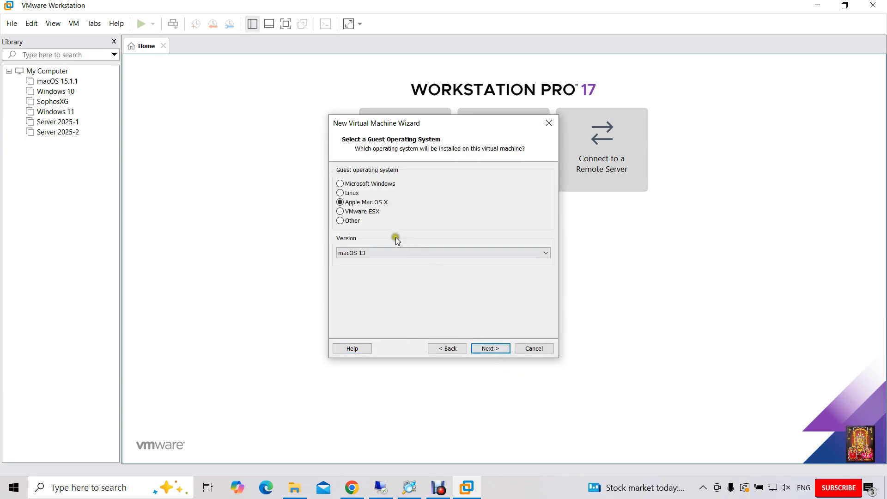
left_click(341, 193)
left_click(372, 254)
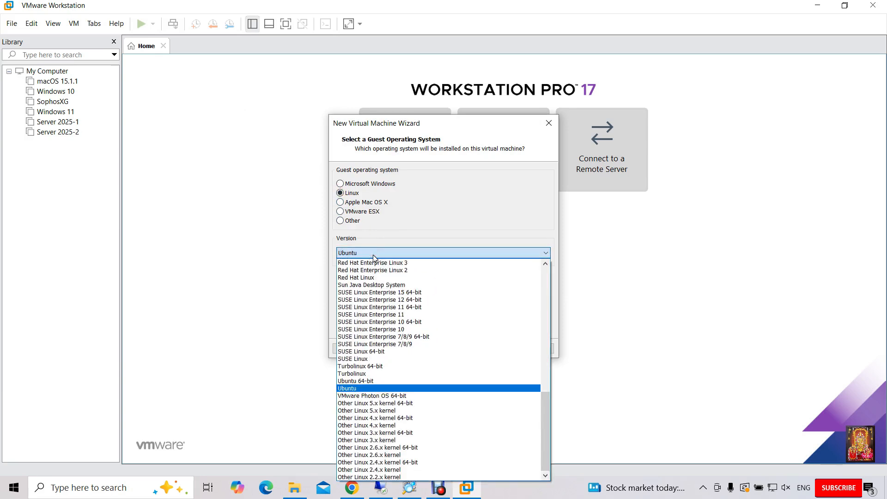
left_click(362, 382)
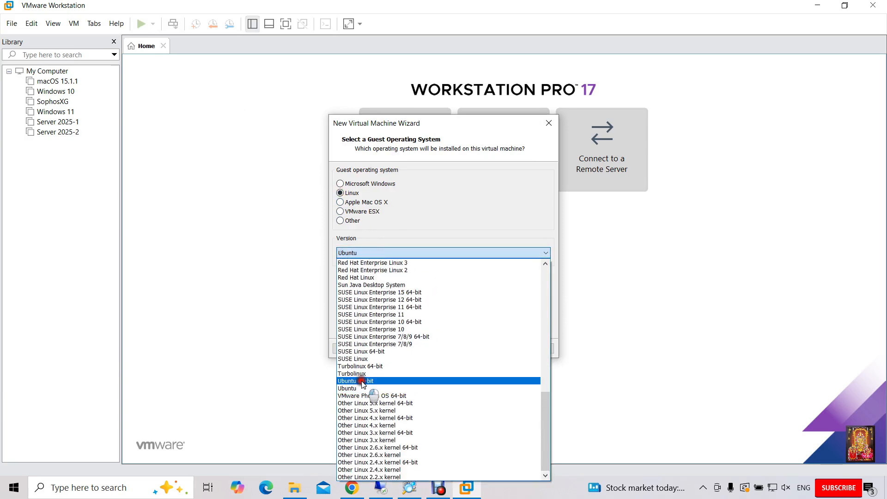
left_click(506, 350)
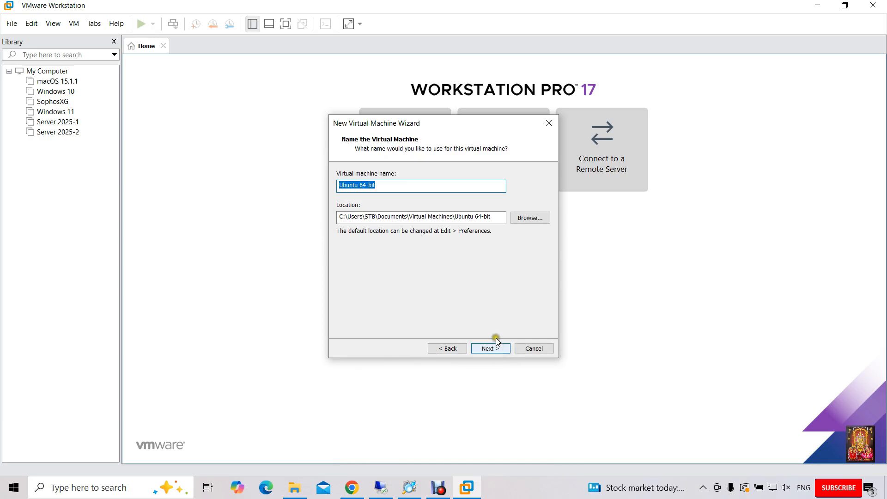
Step: Set the VM location to a new UB25 folder under Documents\VM
left_click(529, 219)
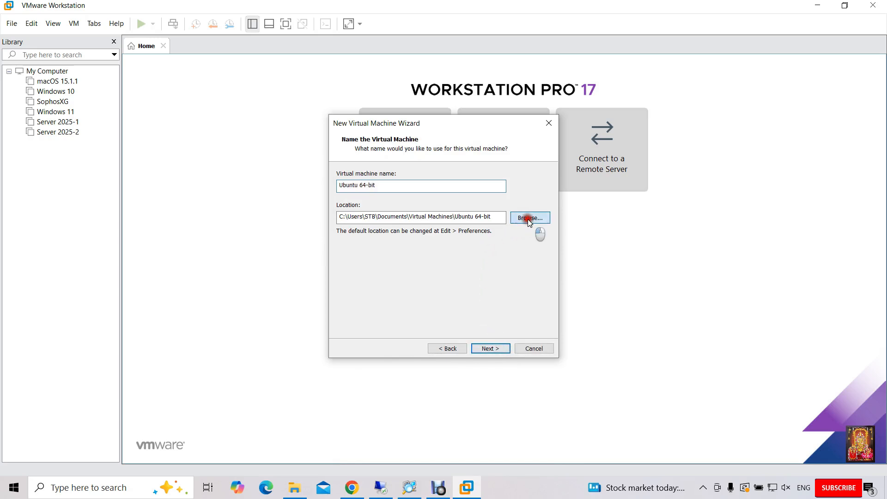
left_click(561, 224)
left_click_drag(560, 223, 563, 256)
left_click(383, 203)
double_click(416, 237)
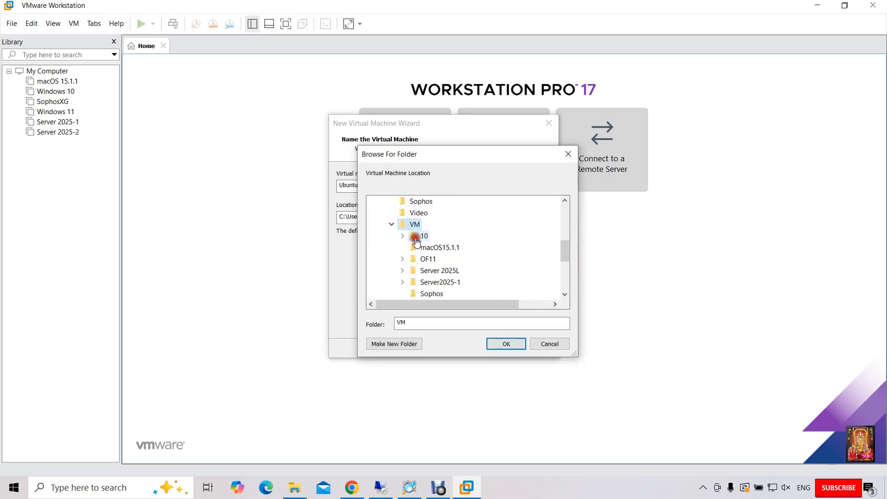
left_click(395, 343)
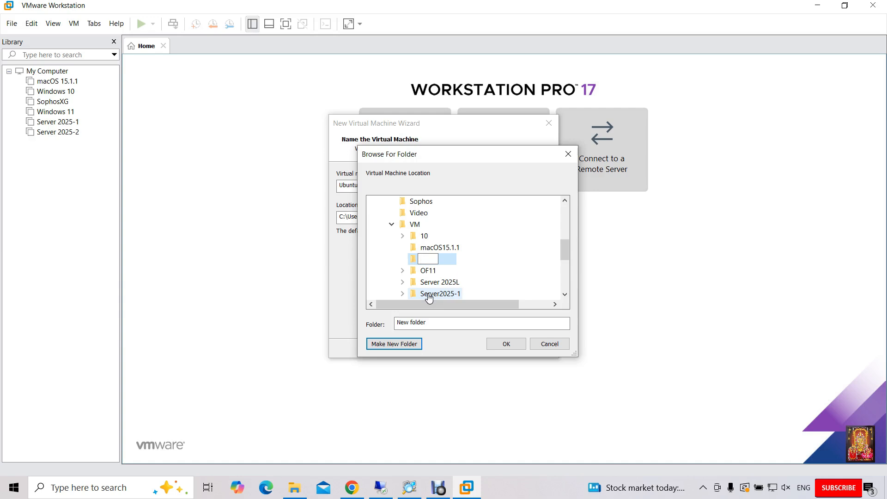
type("UB25")
left_click(452, 260)
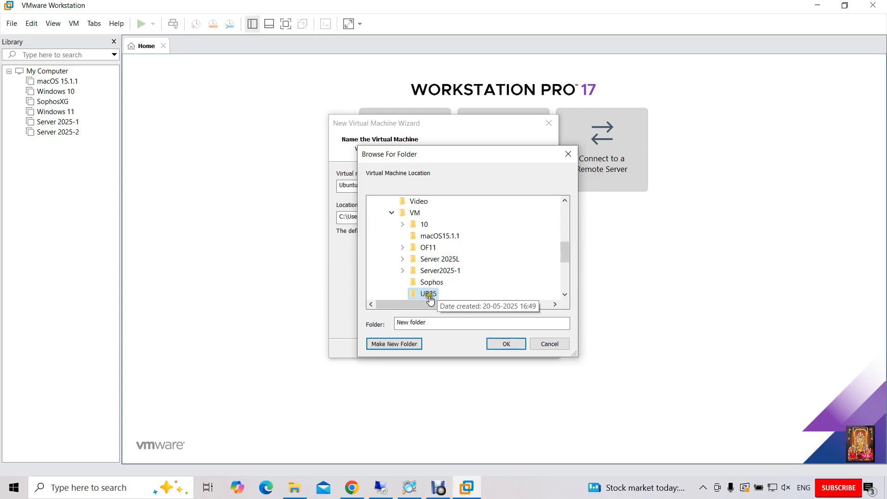
left_click(495, 344)
left_click(508, 348)
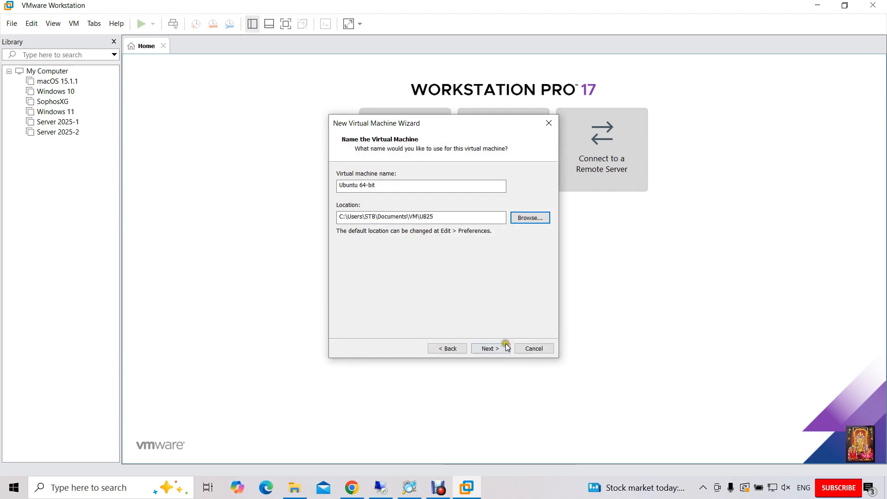
Step: Set the maximum disk size to 40 GB and continue to the summary
left_click(491, 350)
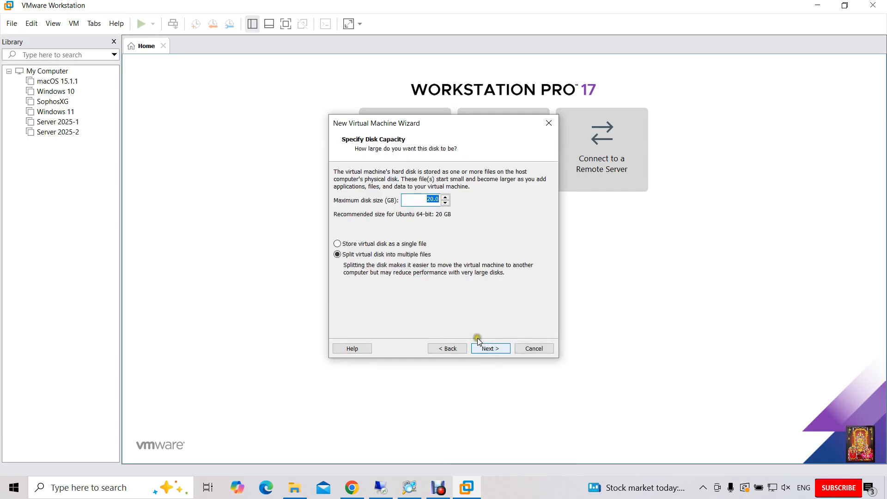
left_click(432, 200)
double_click(432, 199)
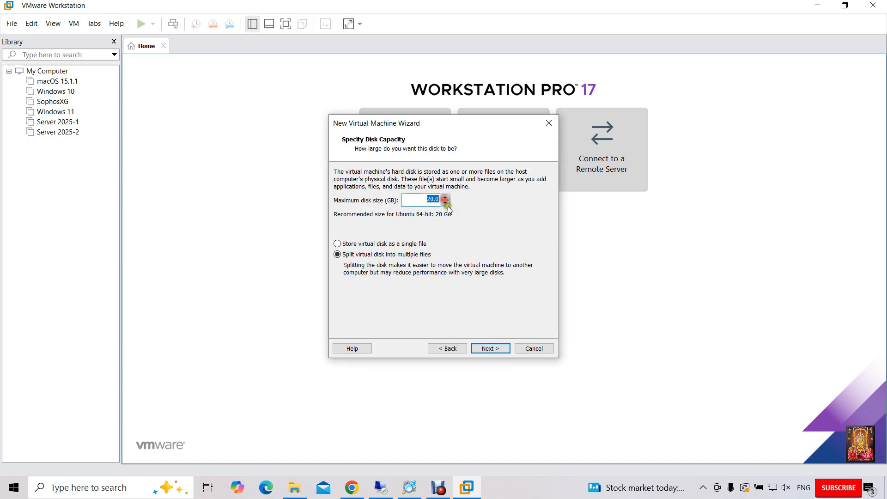
type("40")
left_click(490, 349)
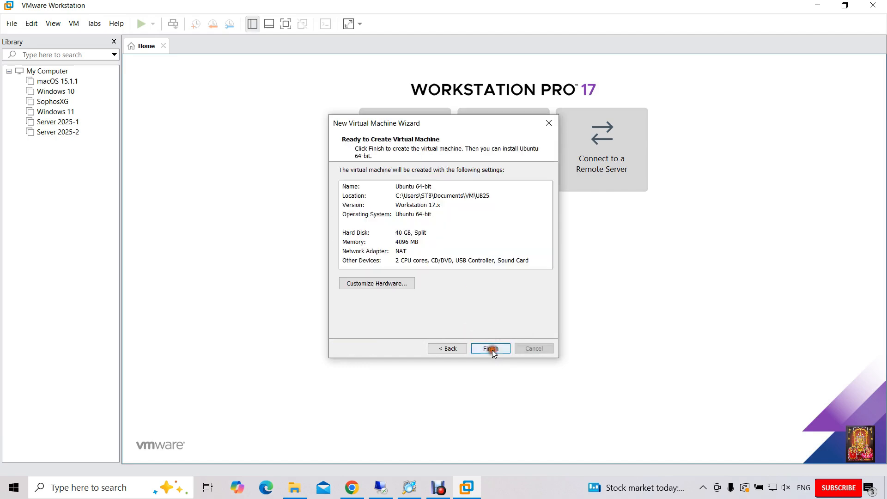
Step: Point the VM's CD/DVD (SATA) drive to ubuntu-25.04-desktop-amd64.iso in Downloads and finish the wizard
left_click(378, 285)
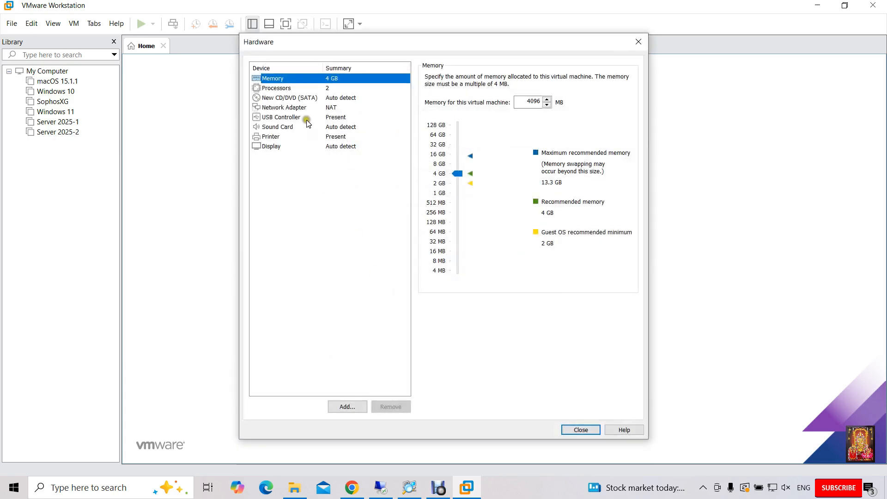
left_click(294, 98)
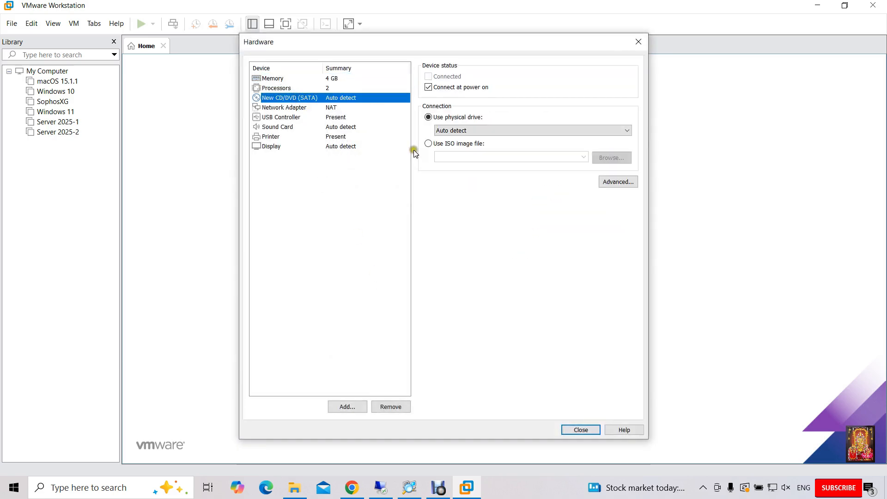
left_click(426, 144)
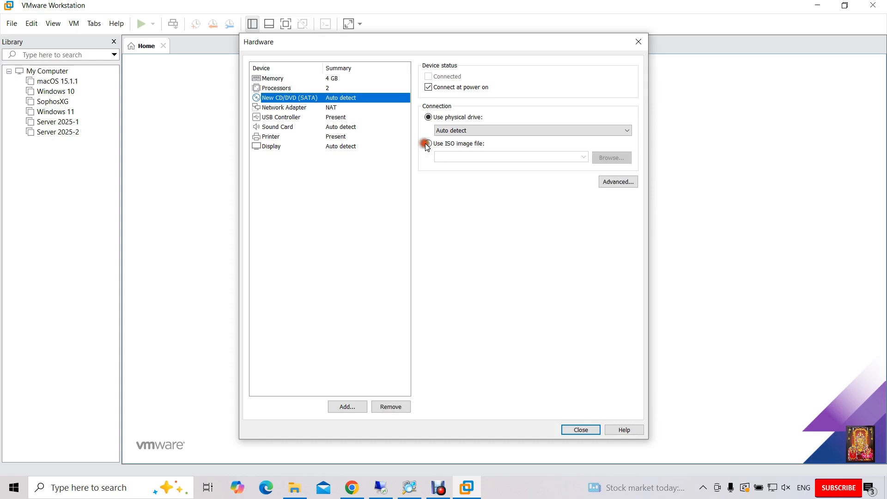
left_click(614, 158)
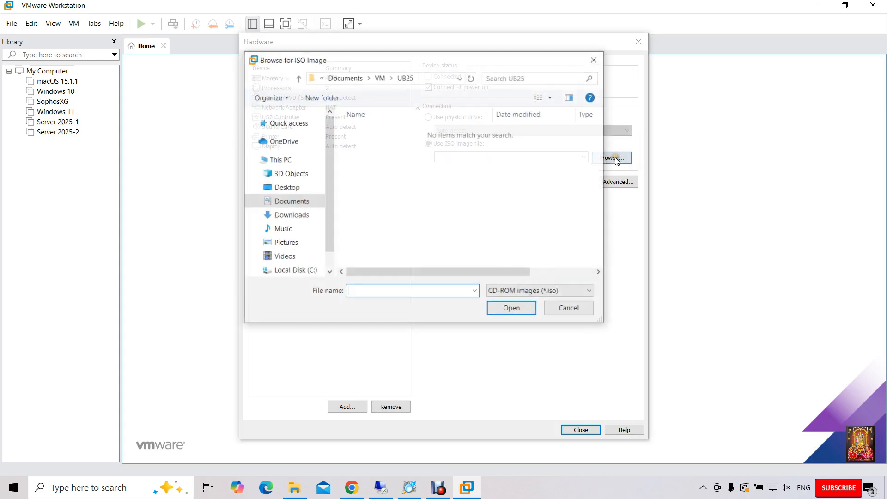
left_click(301, 216)
left_click(352, 158)
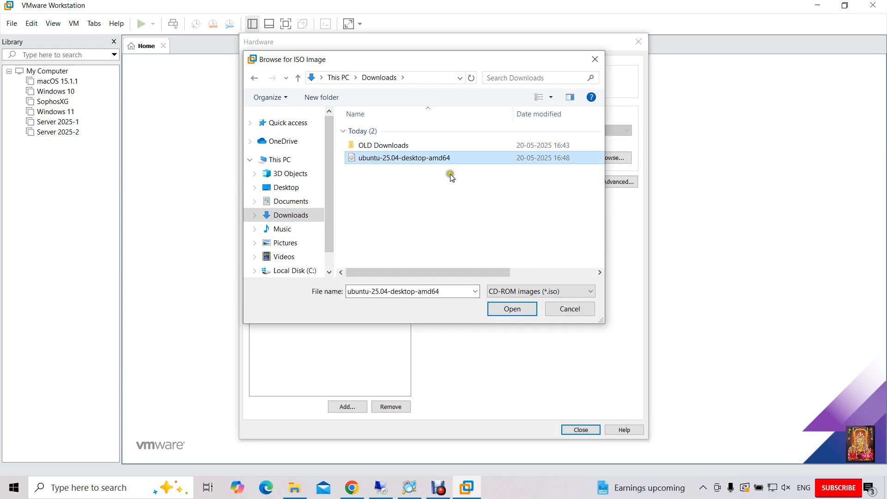
left_click(508, 307)
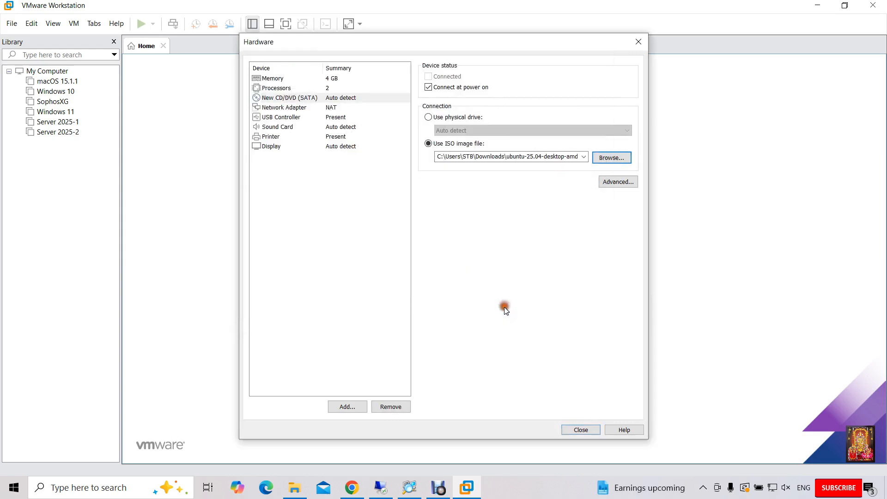
left_click(580, 430)
left_click(487, 350)
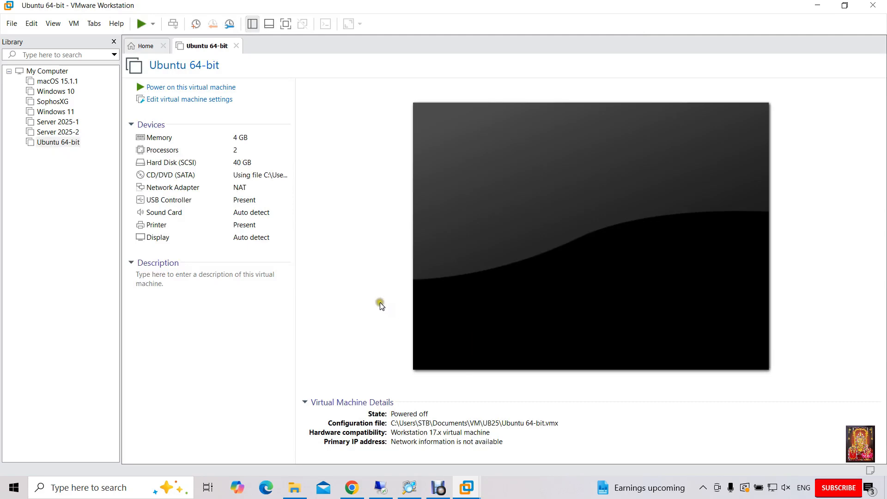
Step: Power on the Ubuntu VM in full screen and boot 'Try or Install Ubuntu'
left_click(213, 88)
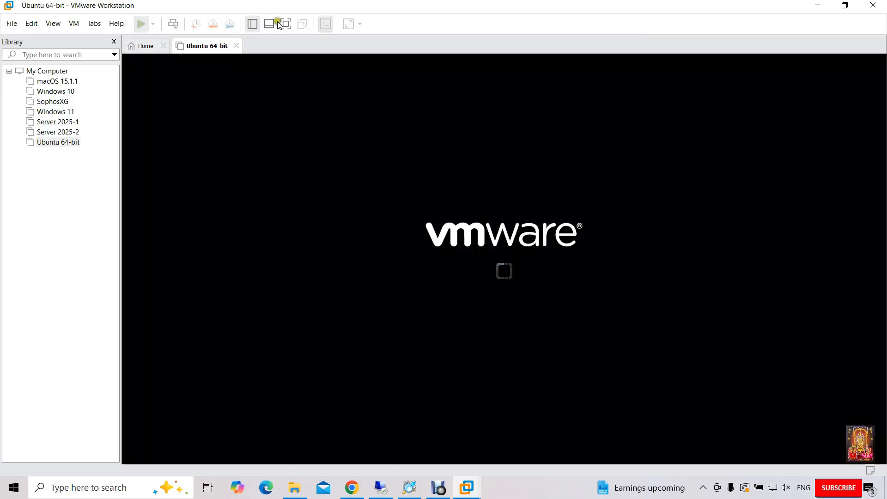
left_click(284, 23)
left_click(481, 276)
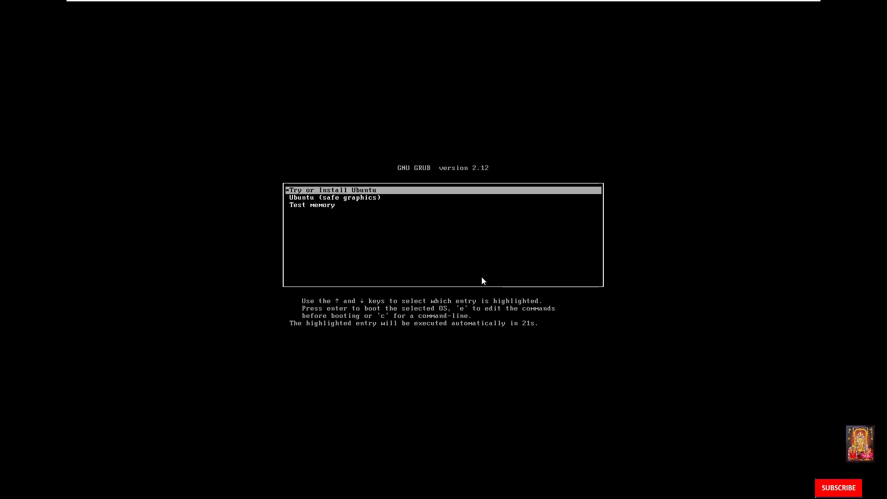
key("Return")
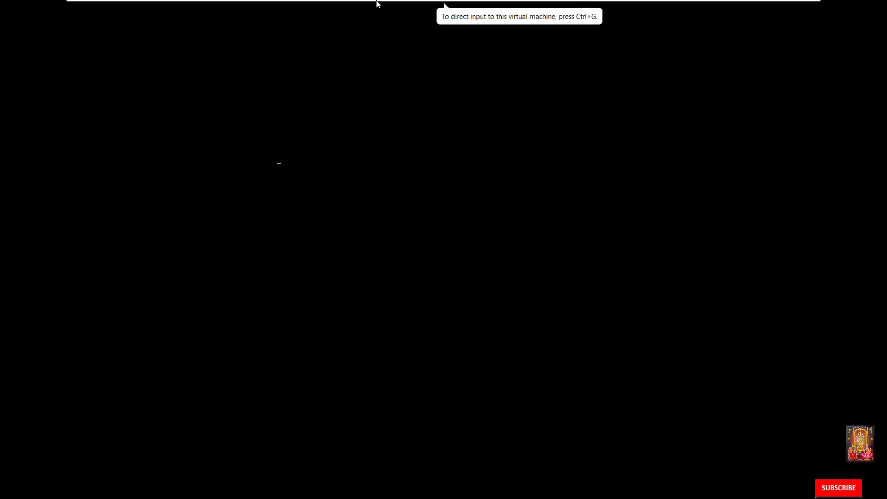
mouse_move(377, 5)
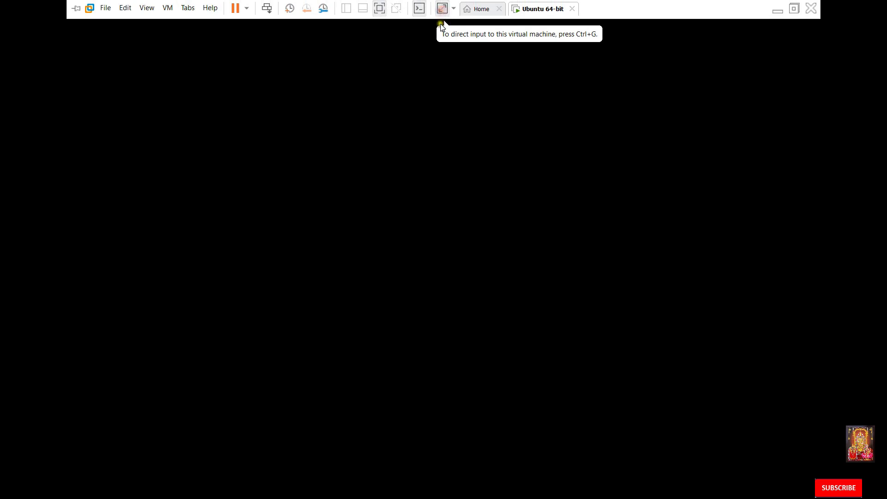
left_click(434, 174)
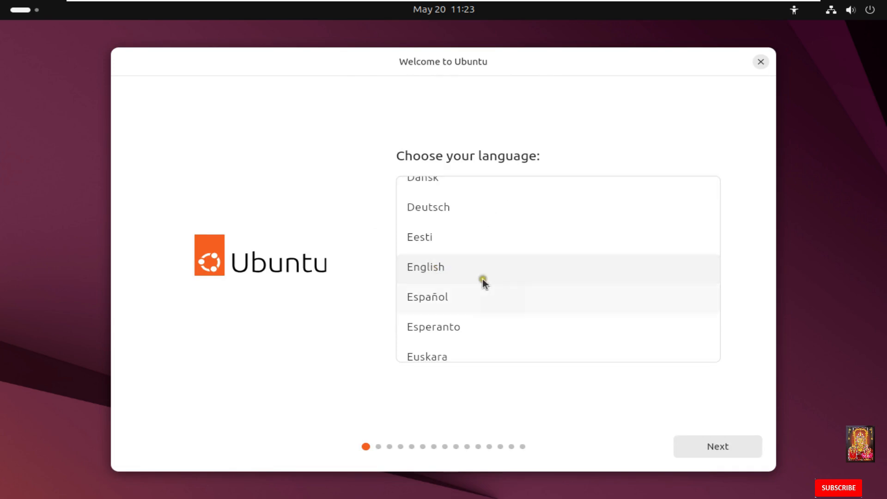
Step: Accept English, default accessibility, English (US) keyboard and wired connection in the installer
left_click(719, 447)
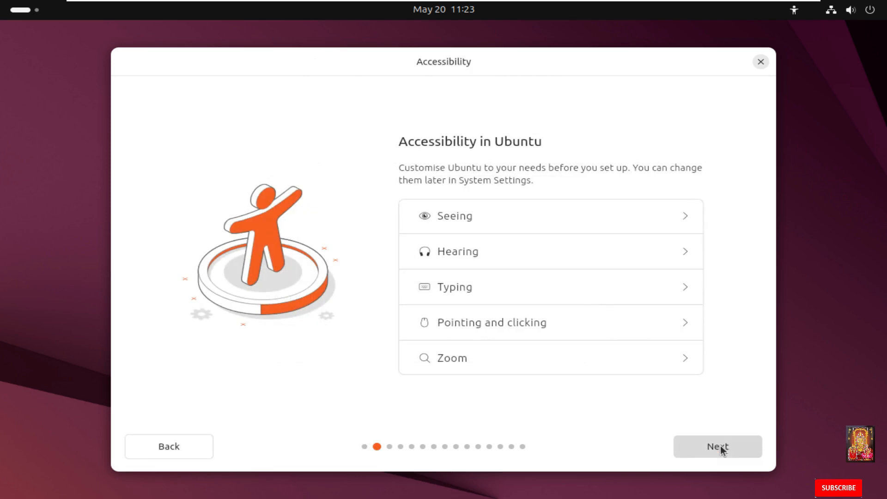
left_click(721, 449)
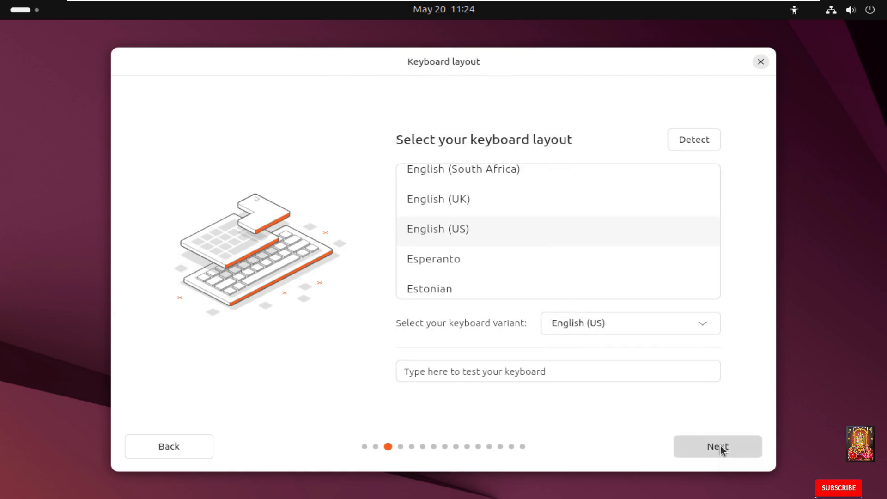
left_click(721, 448)
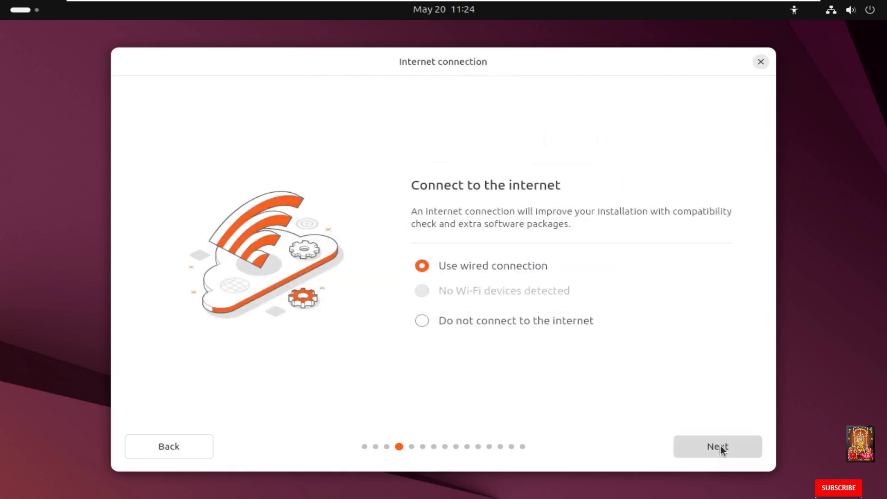
left_click(721, 450)
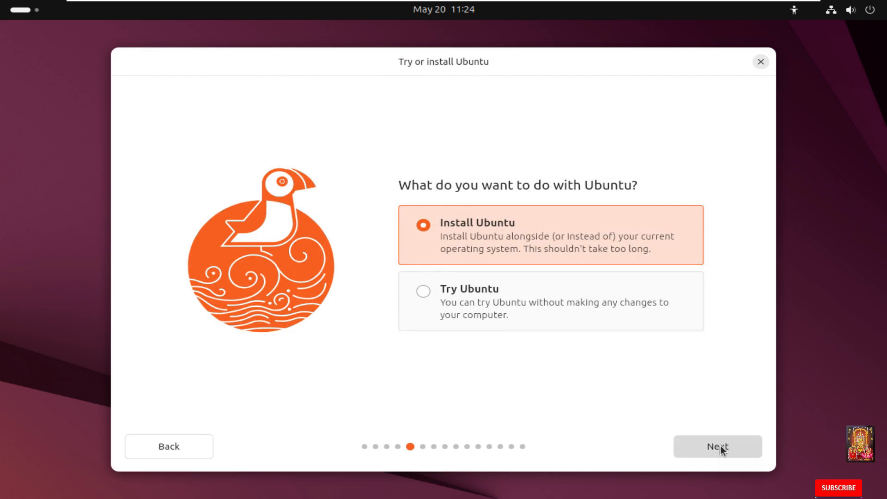
Step: Choose Install Ubuntu, interactive installation, default apps, and add third-party and media format support
left_click(733, 446)
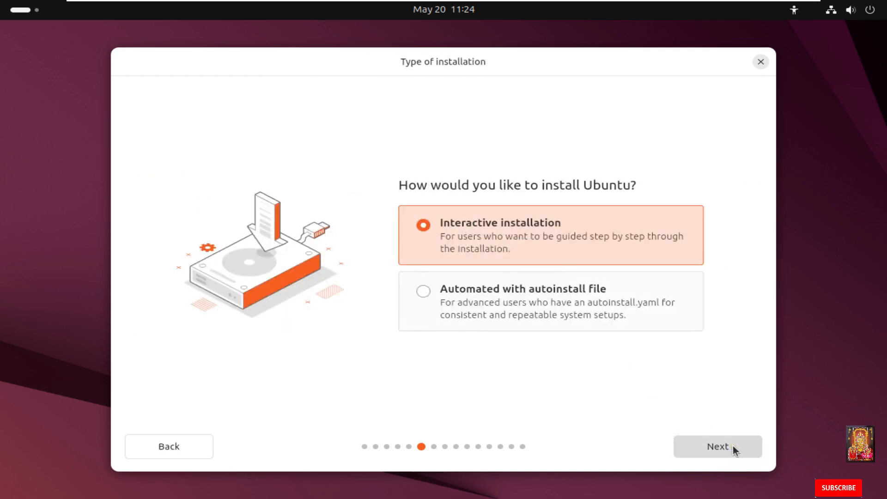
left_click(732, 446)
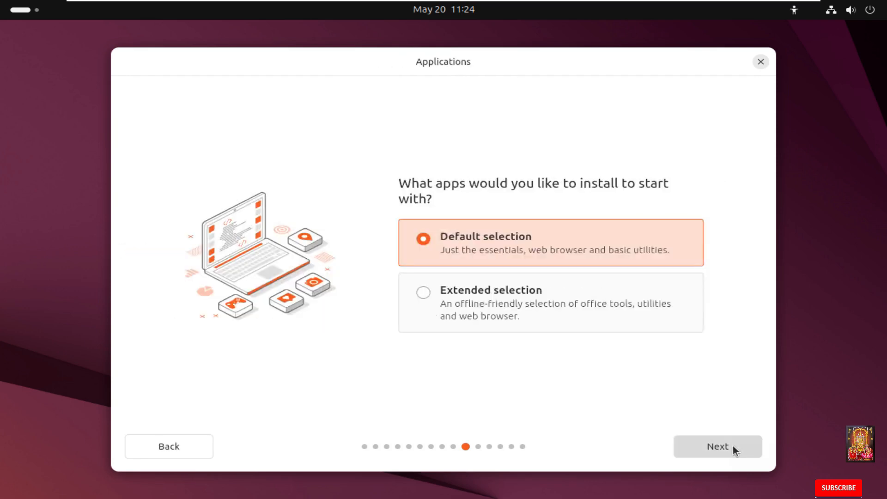
left_click(733, 446)
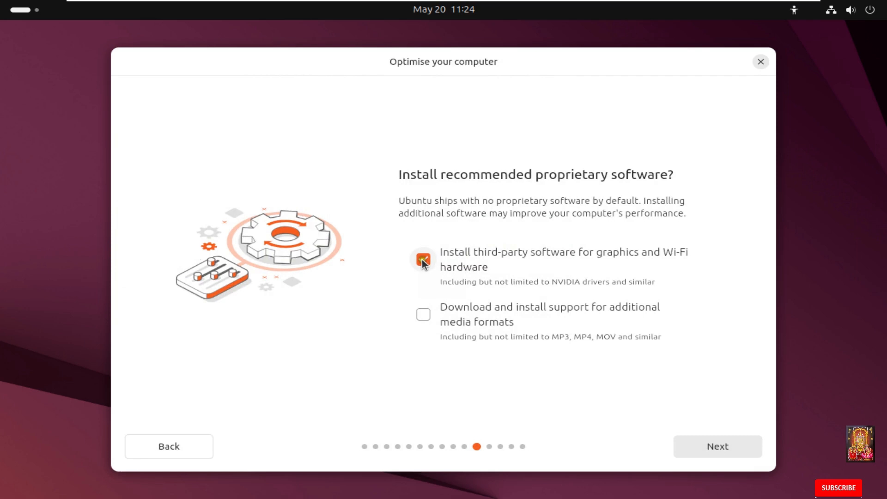
left_click(422, 313)
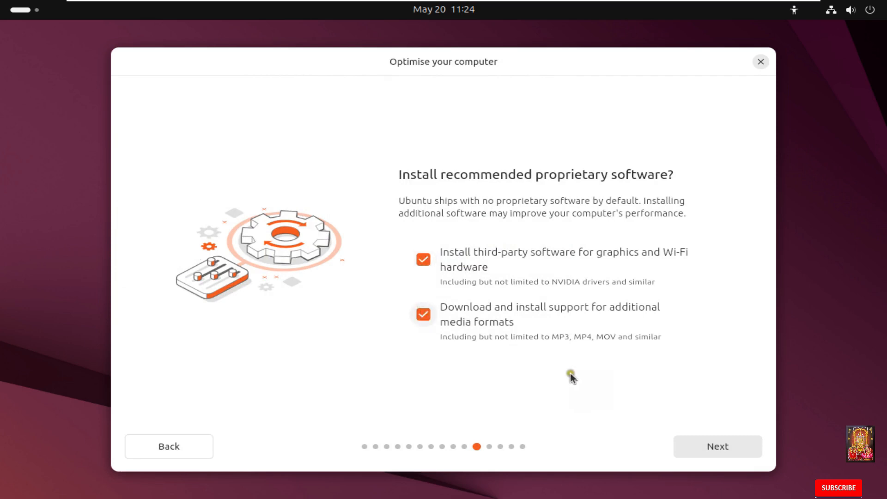
left_click(721, 444)
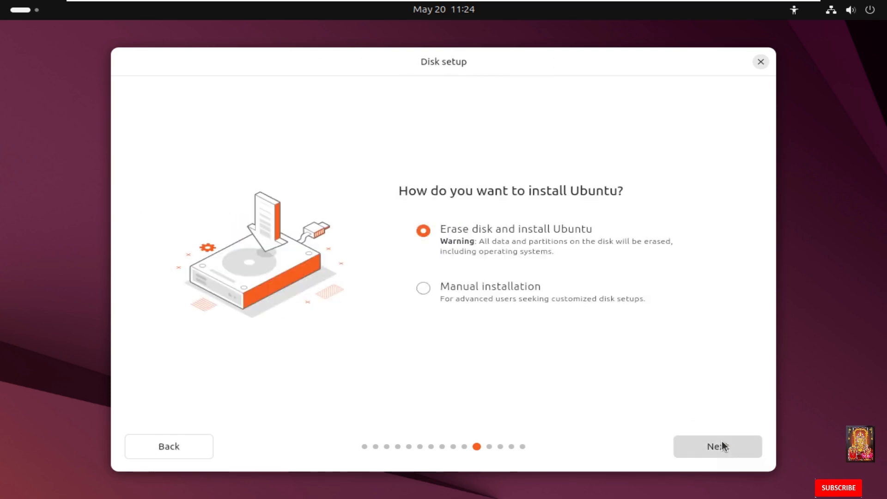
Step: Keep Erase disk and install Ubuntu with no encryption
left_click(706, 449)
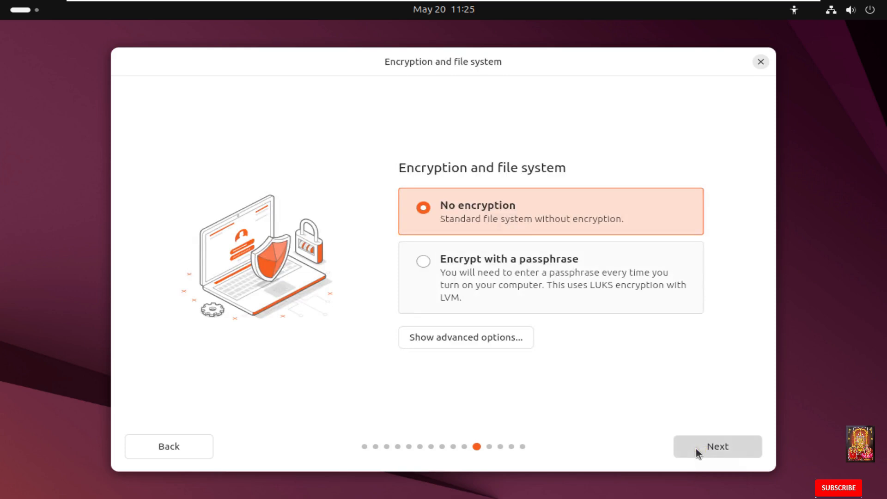
left_click(695, 448)
left_click(690, 450)
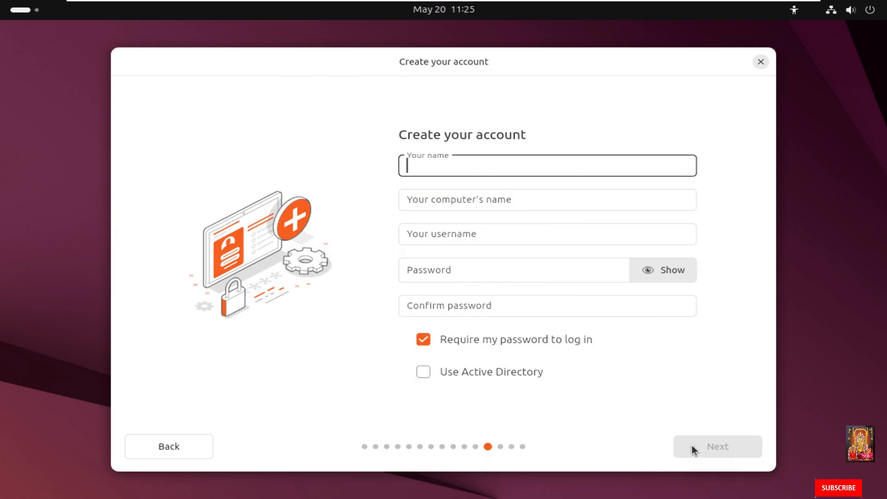
Step: Enter the user's name and a password twice, then confirm the Asia/Kolkata timezone
type("Rohit")
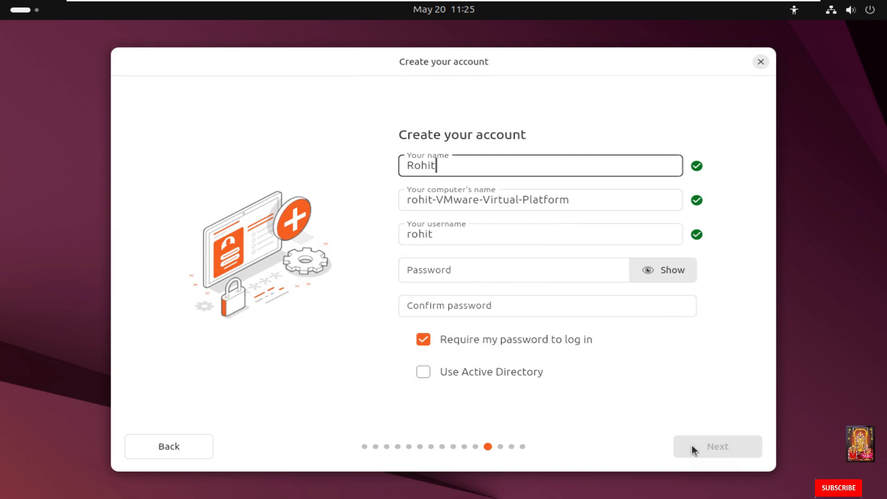
left_click(436, 270)
type("123456")
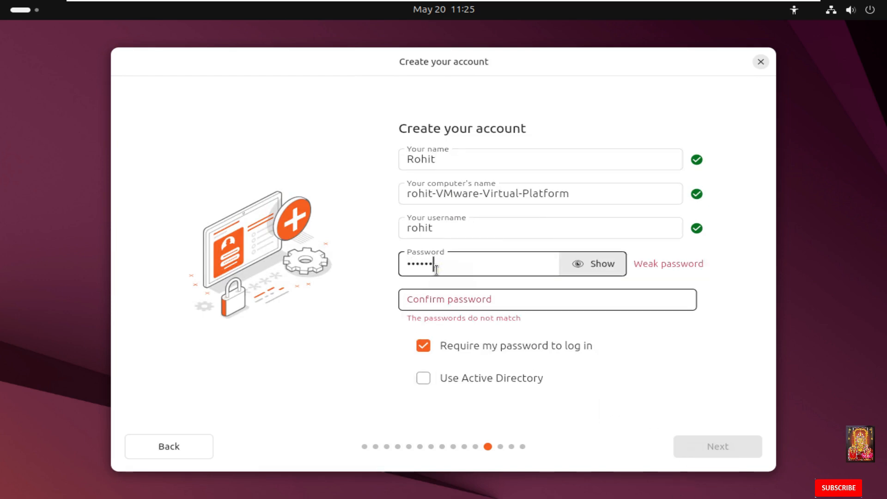
type("7")
left_click(437, 293)
type("12")
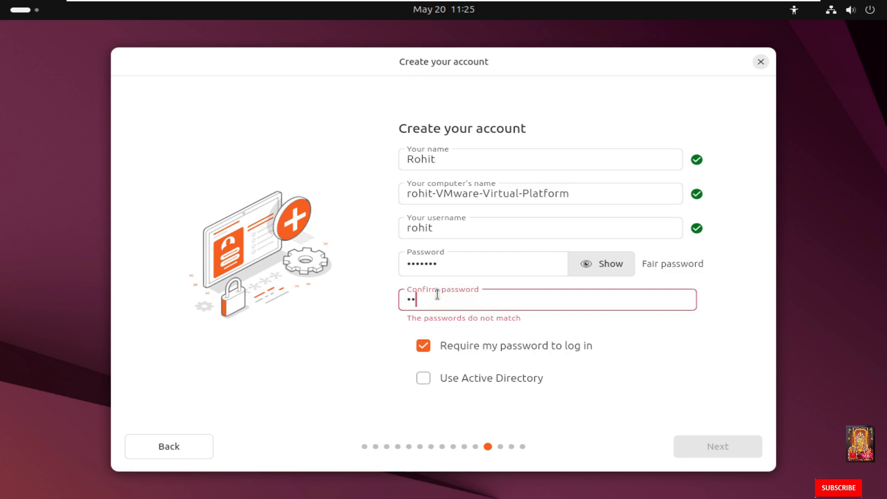
type("34567")
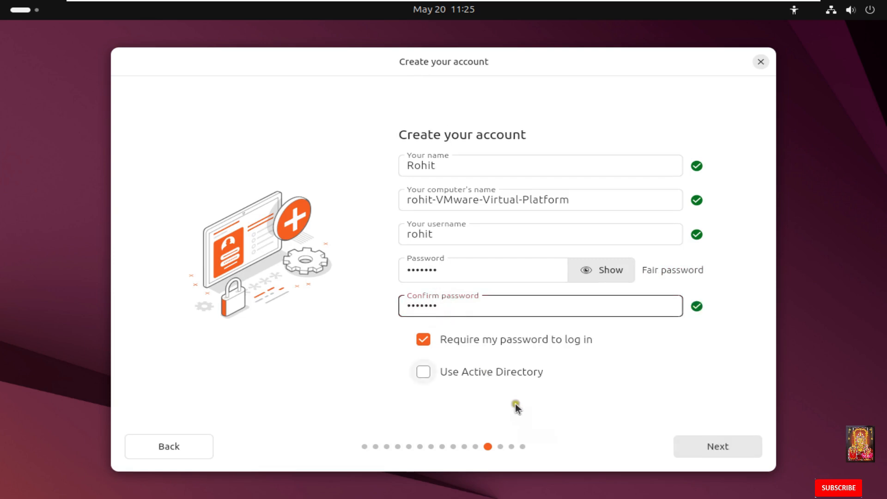
left_click(705, 445)
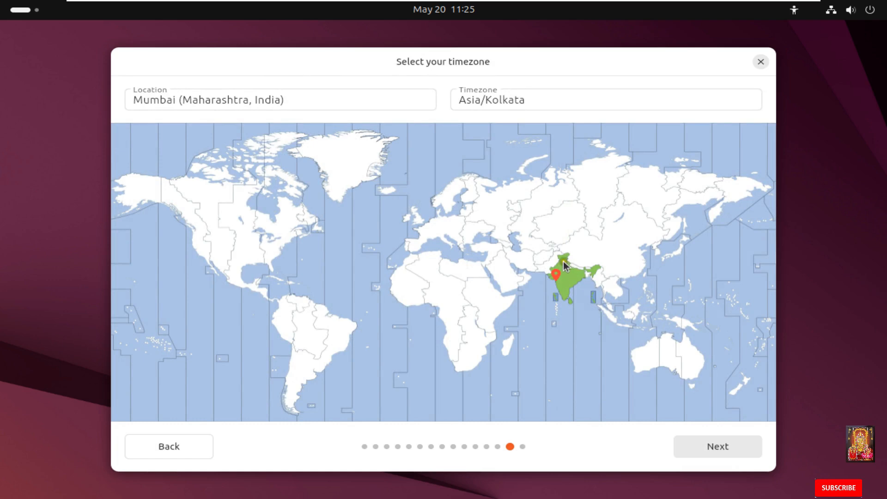
left_click(563, 262)
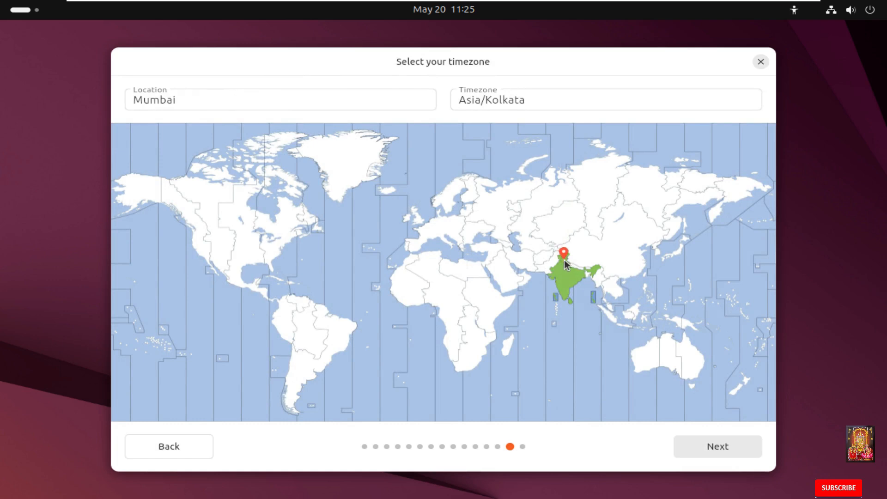
left_click(716, 446)
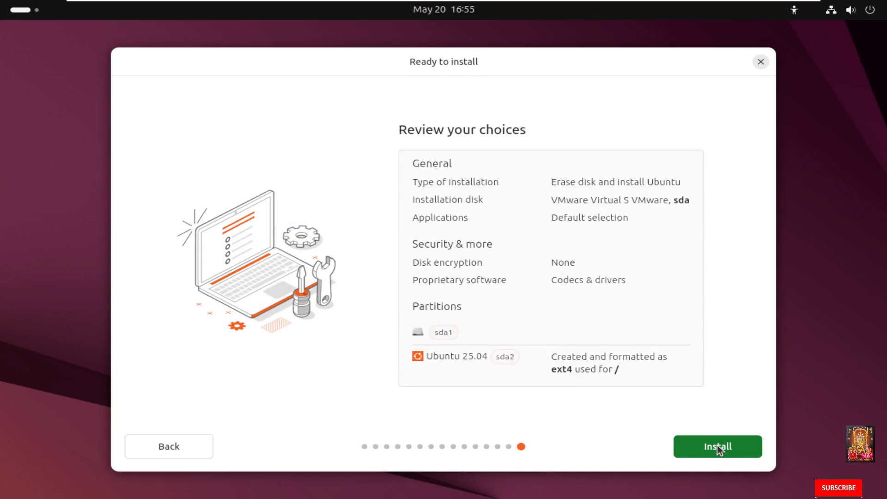
Step: Install Ubuntu 25.04 with the reviewed choices, then restart once installation completes
left_click(717, 446)
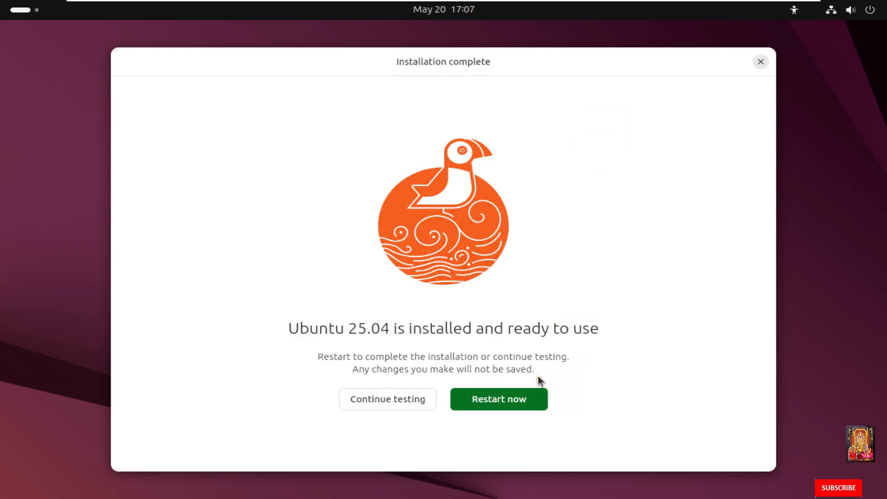
left_click(495, 398)
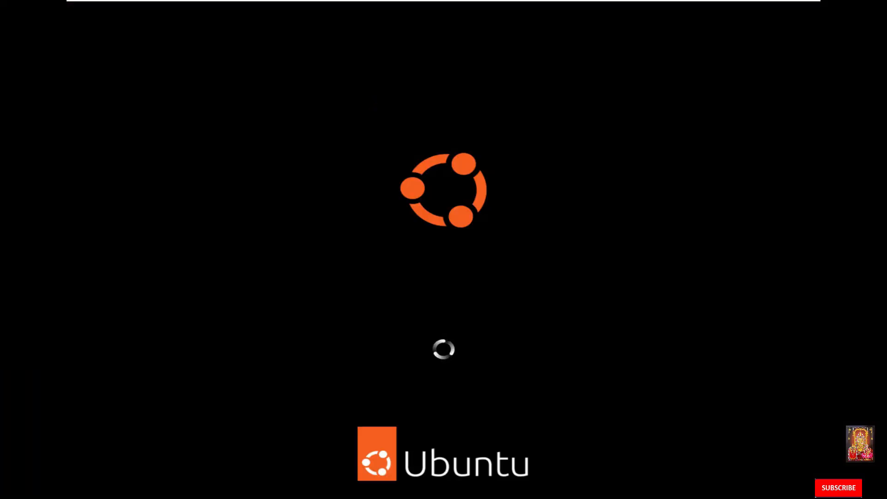
Step: Capture input in the VM and confirm the remove-medium prompt so it reboots
mouse_move(390, 3)
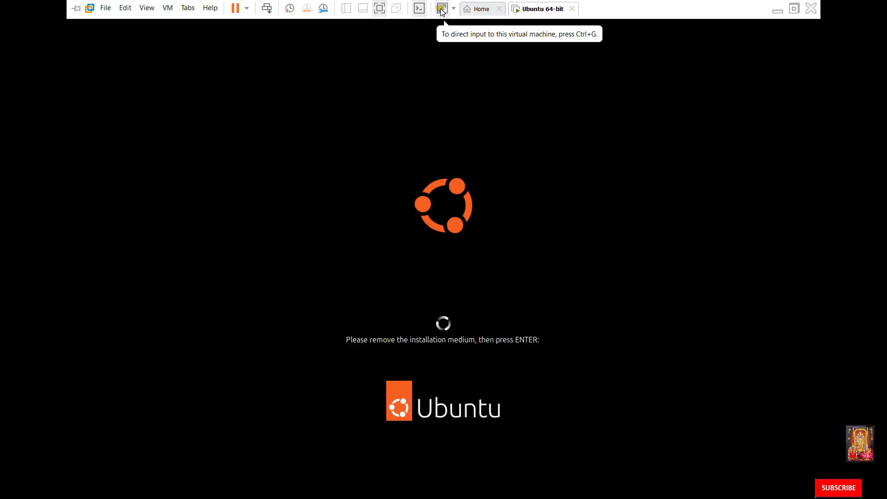
left_click(492, 259)
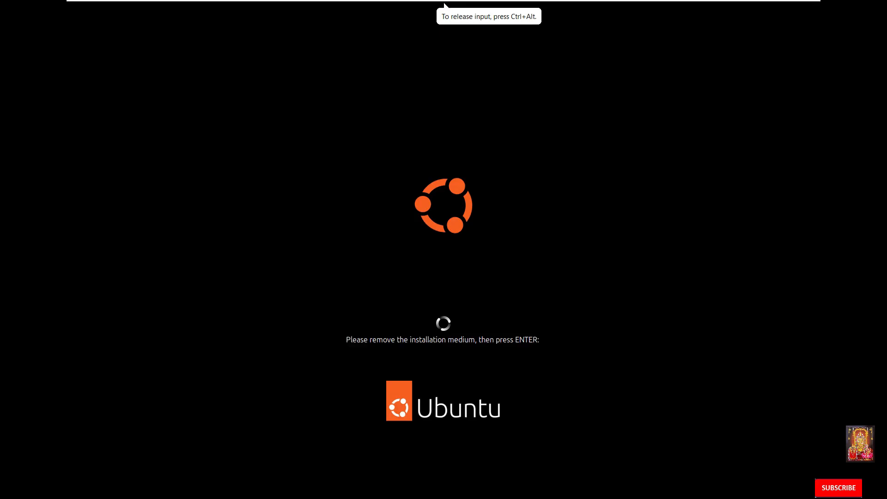
key("Return")
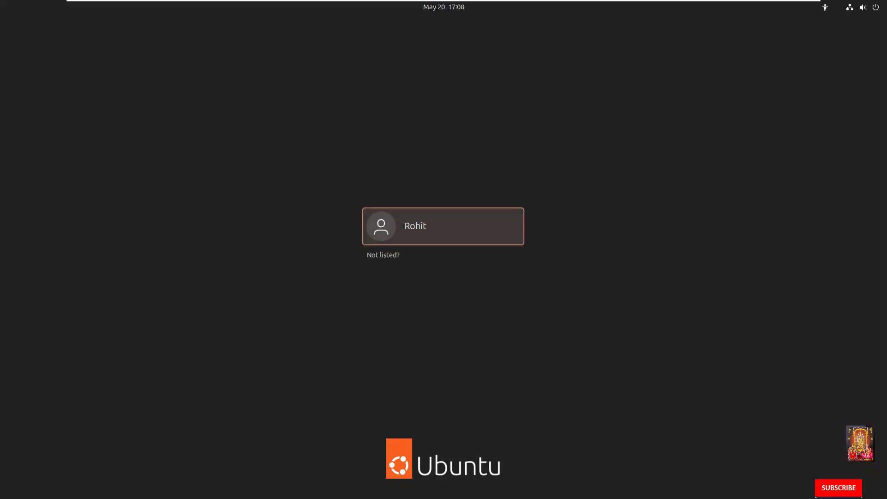
Step: Sign in to the new user account with its password
left_click(440, 218)
type("•••••••")
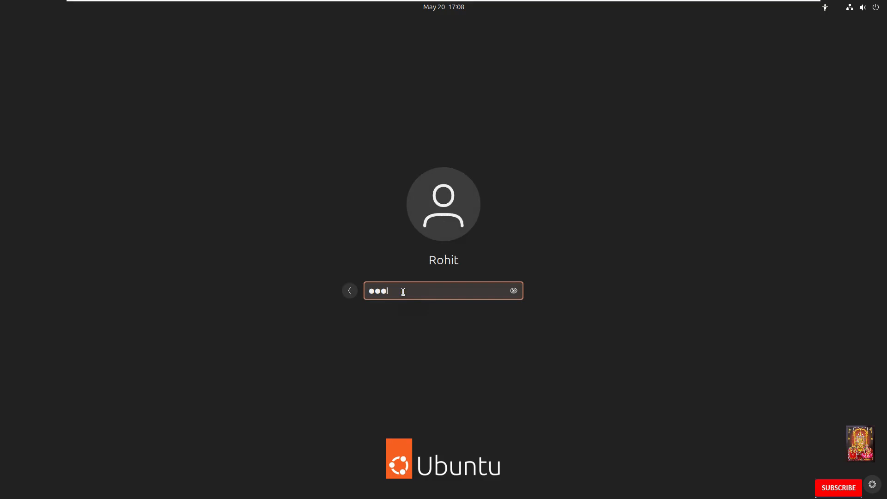
key("Return")
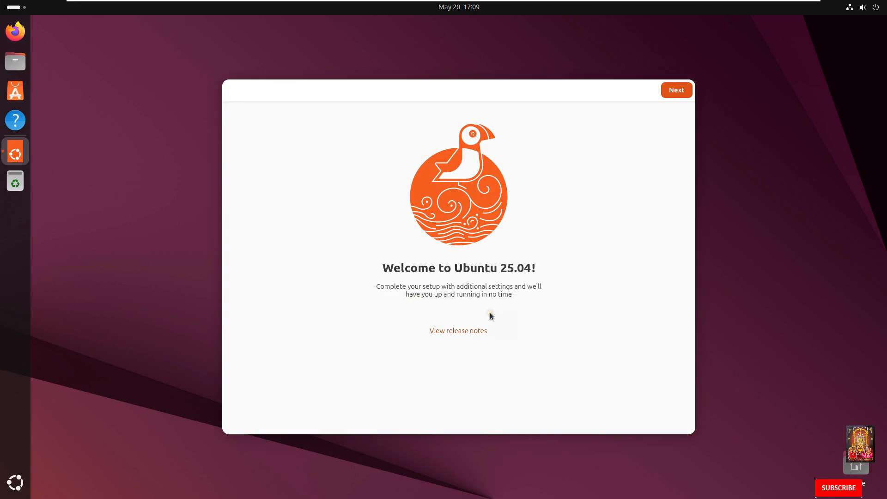
Step: Go through the Welcome to Ubuntu 25.04 pages, keep system data sharing on, and finish setup
left_click(677, 90)
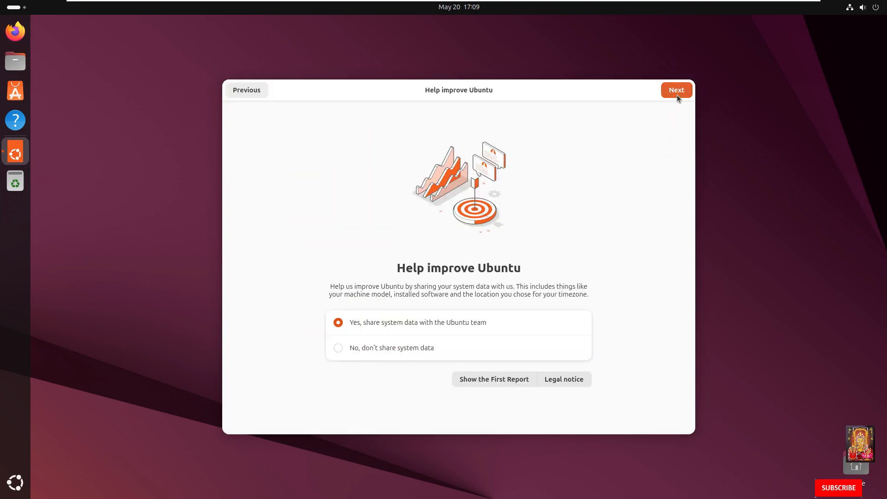
left_click(677, 95)
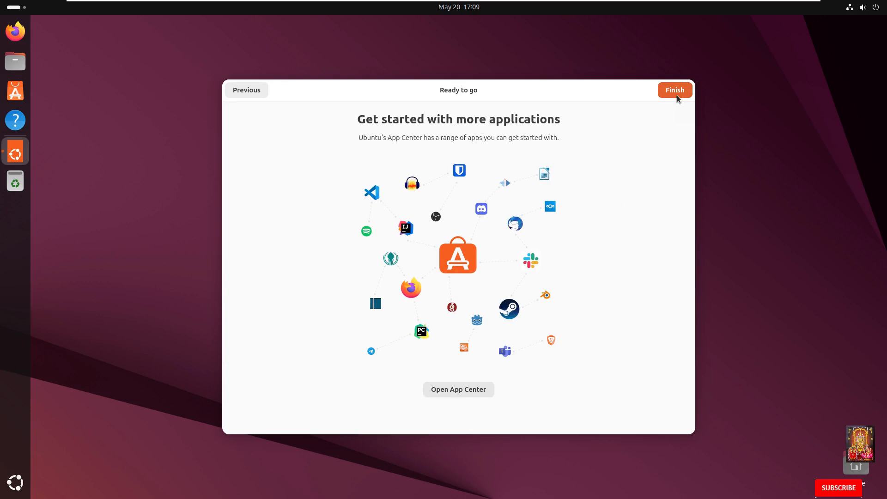
left_click(677, 95)
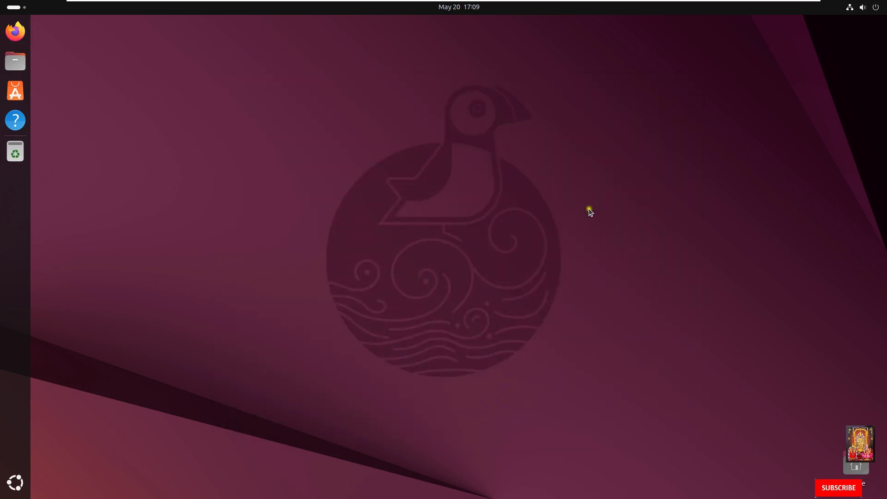